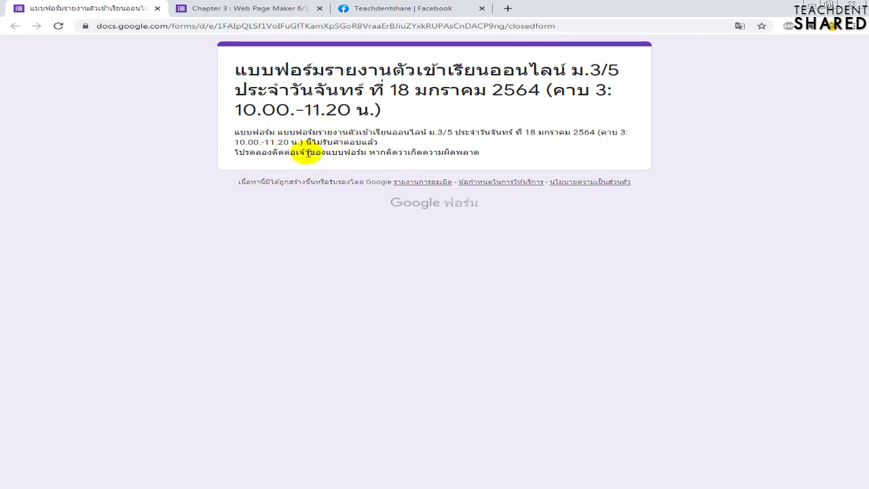
Read the full Facebook comment explaining the Control Accepting Responses settings, and close the Facebook page
left_click(259, 7)
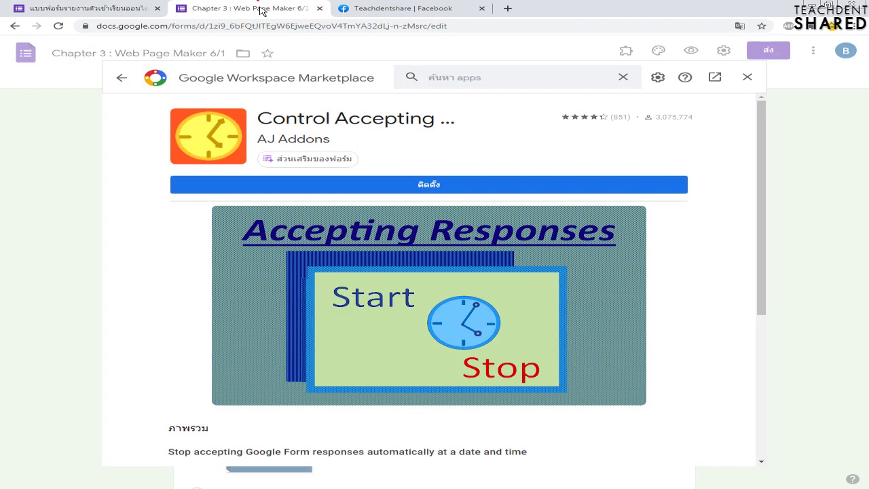
left_click(418, 7)
scroll(397, 292, "down", 4)
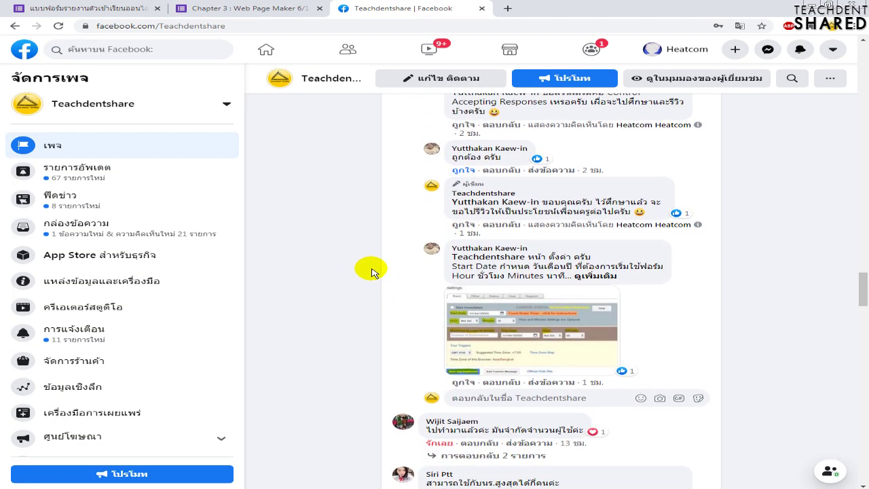
left_click(596, 275)
scroll(617, 299, "down", 1)
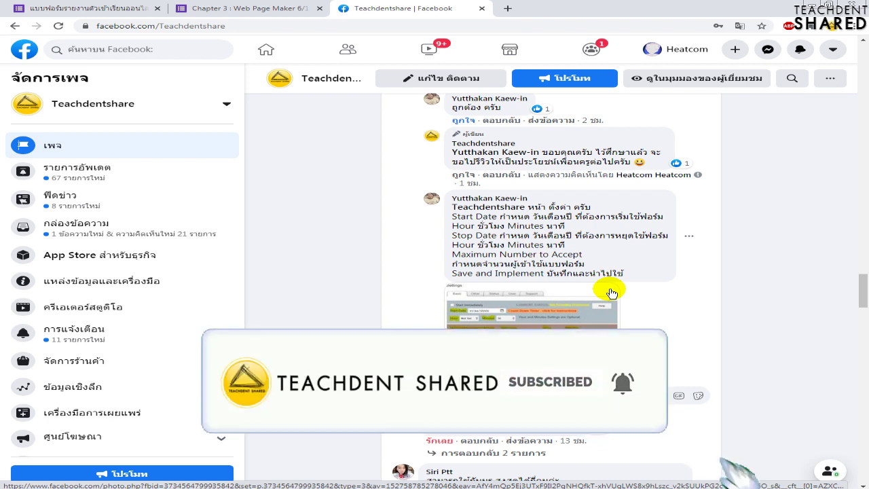
key("ctrl+w")
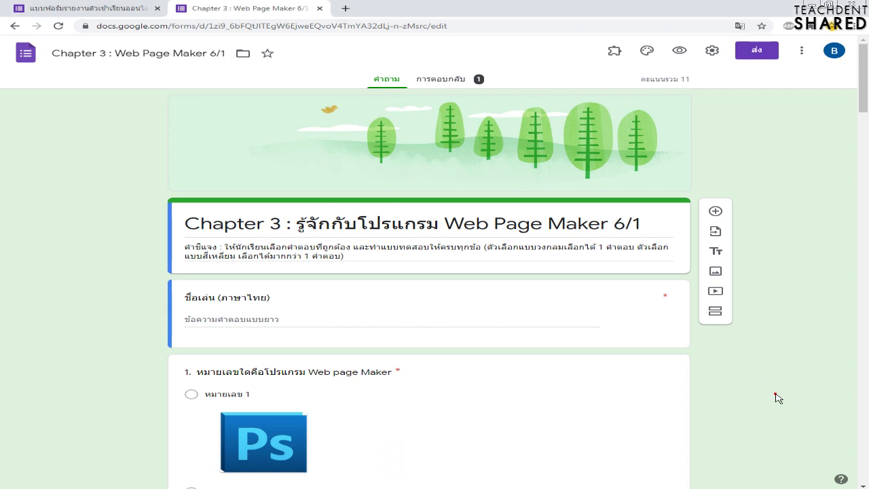
Open the add-on marketplace for the Chapter 3 form and copy the text "Control Accepting Responses" from the Notepad window
left_click(800, 52)
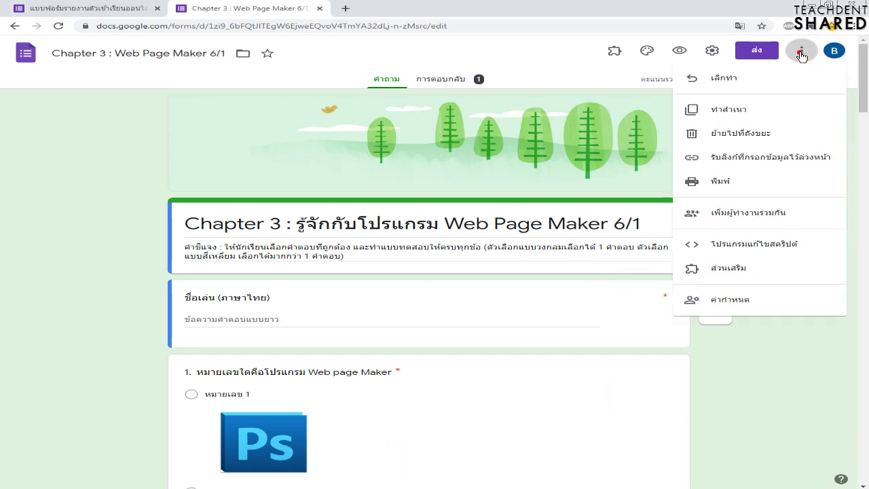
left_click(745, 271)
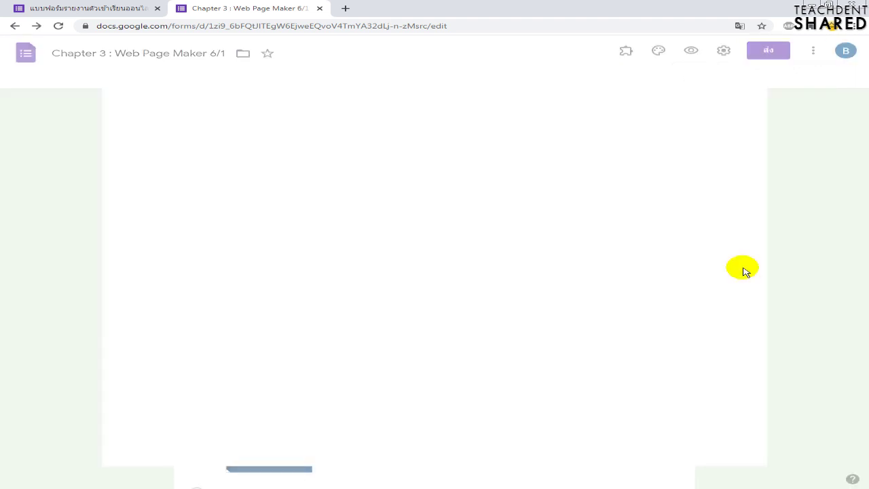
key("alt+Tab")
left_click(351, 378)
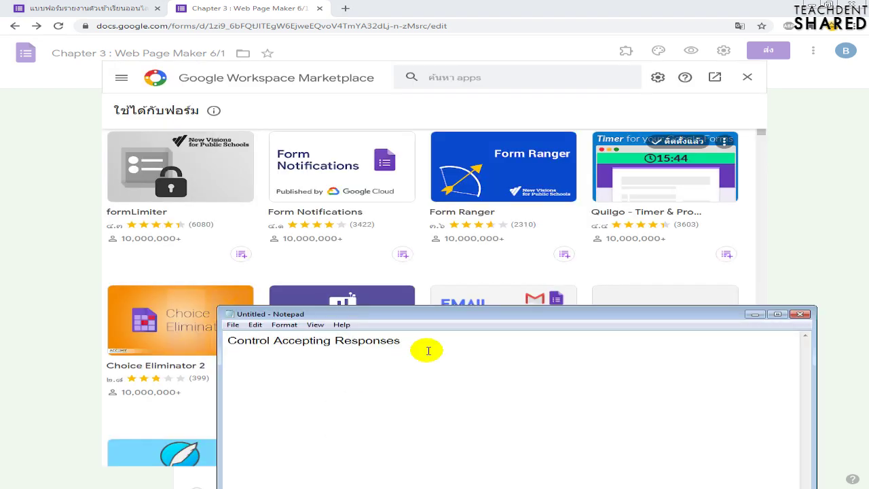
left_click_drag(427, 315, 429, 147)
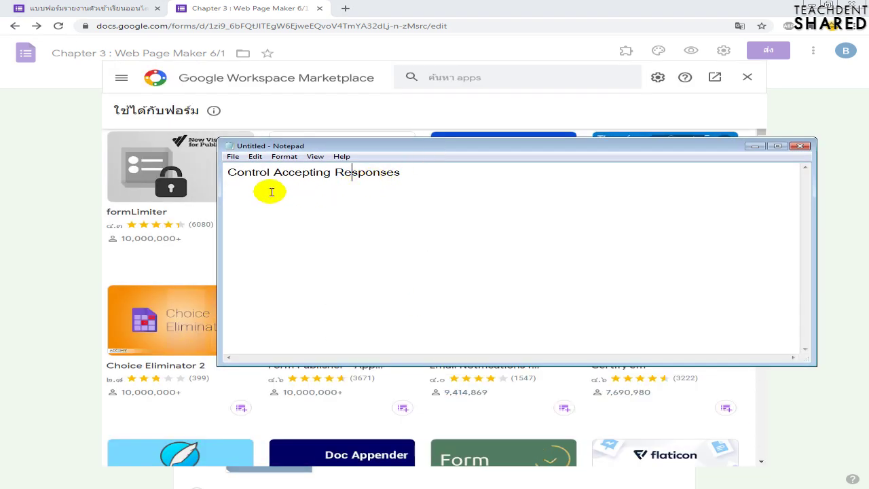
left_click(424, 202)
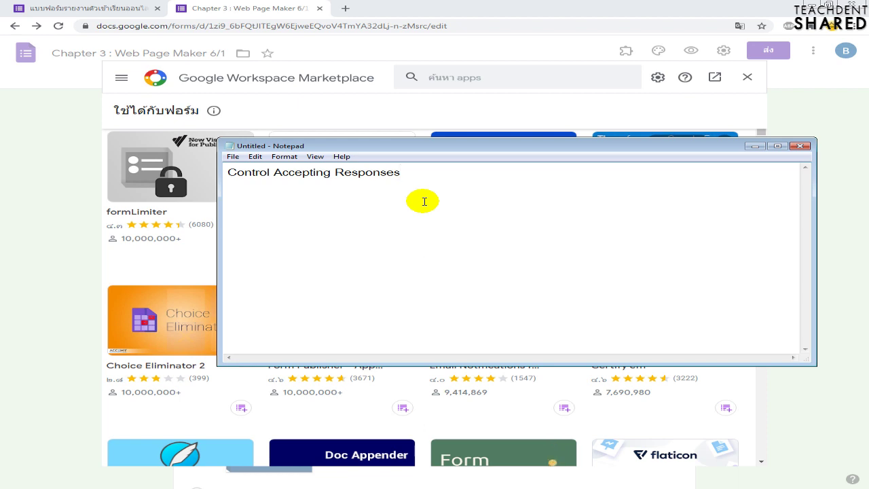
left_click_drag(430, 171, 228, 172)
key("ctrl+c")
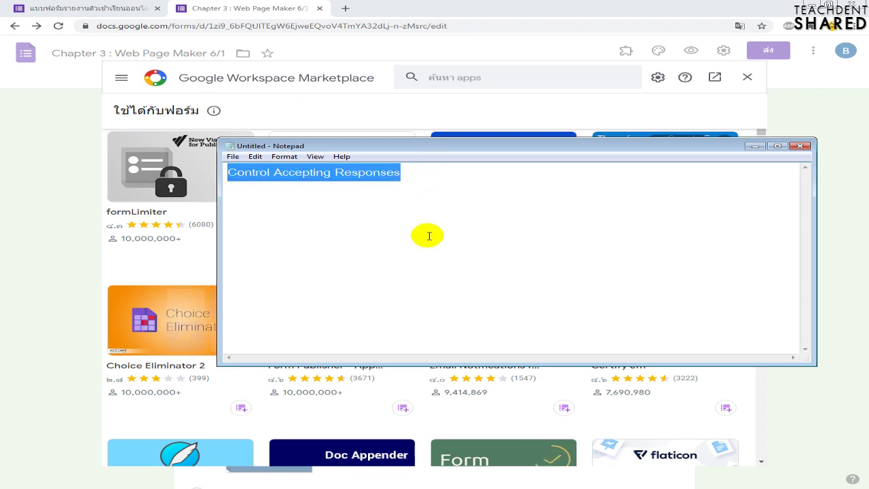
Return to the marketplace and search it for "Control Accepting Responses" using the copied text
left_click(346, 476)
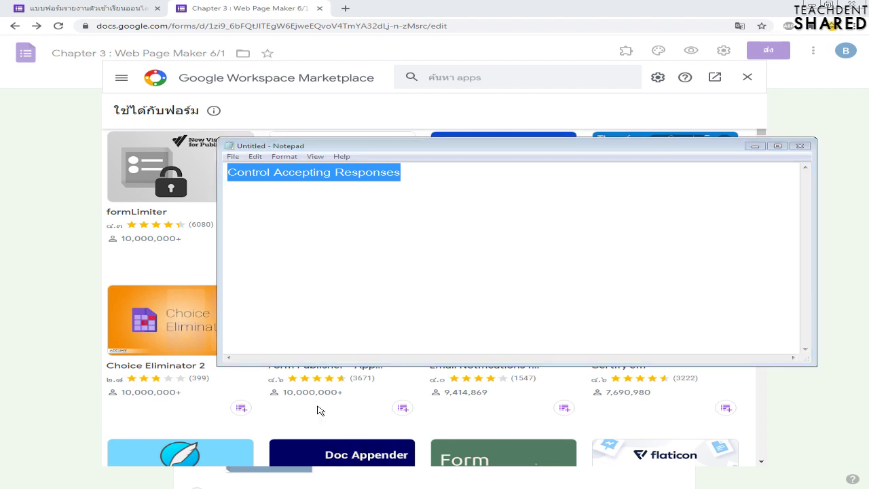
left_click(446, 78)
key("ctrl+v")
key("Return")
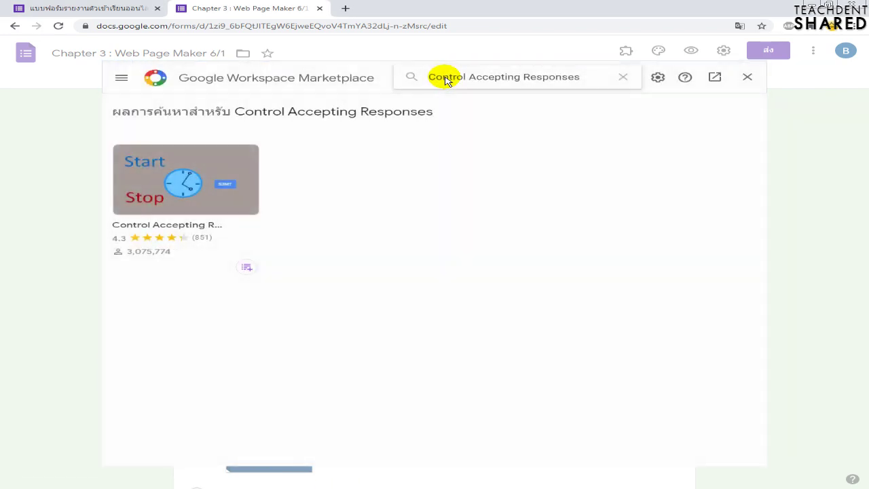
Open the Control Accepting Responses listing and examine its overview, reviews, developer information and average rating
left_click(204, 183)
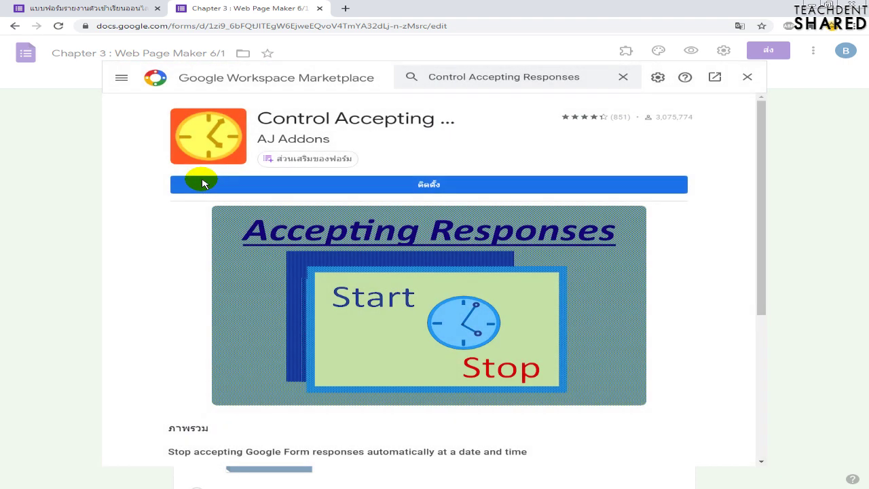
scroll(227, 231, "down", 3)
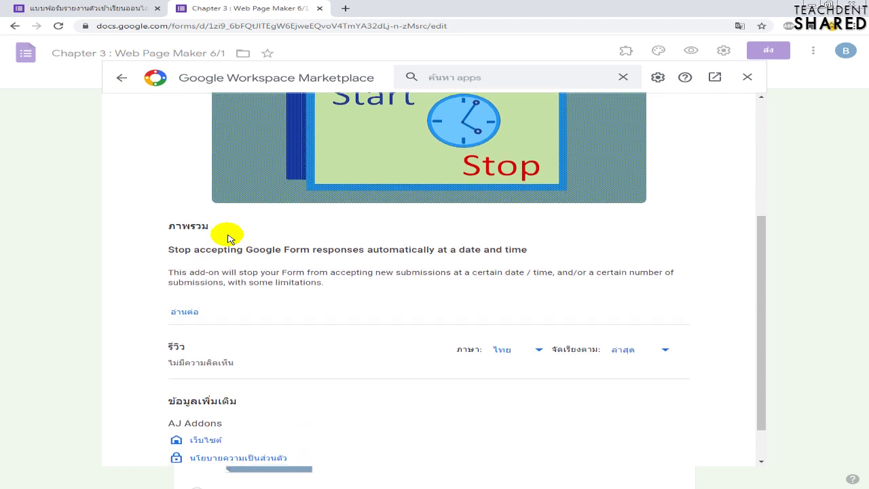
scroll(228, 238, "down", 1)
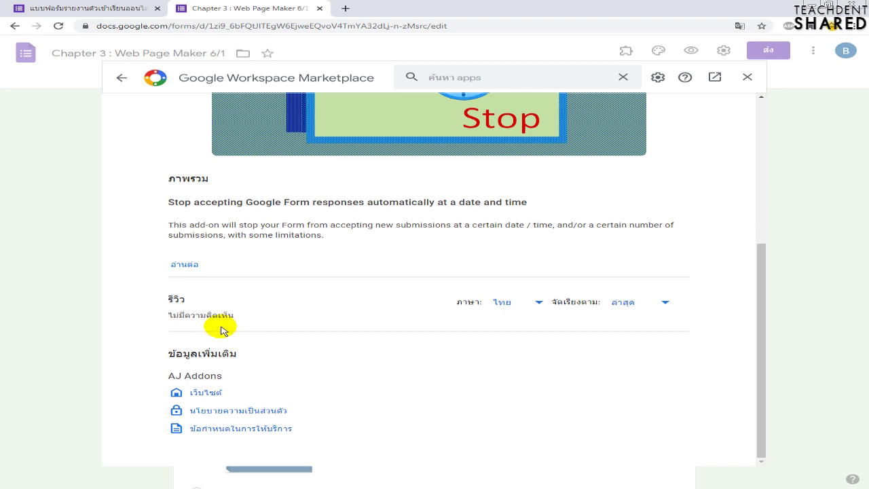
scroll(224, 319, "up", 1)
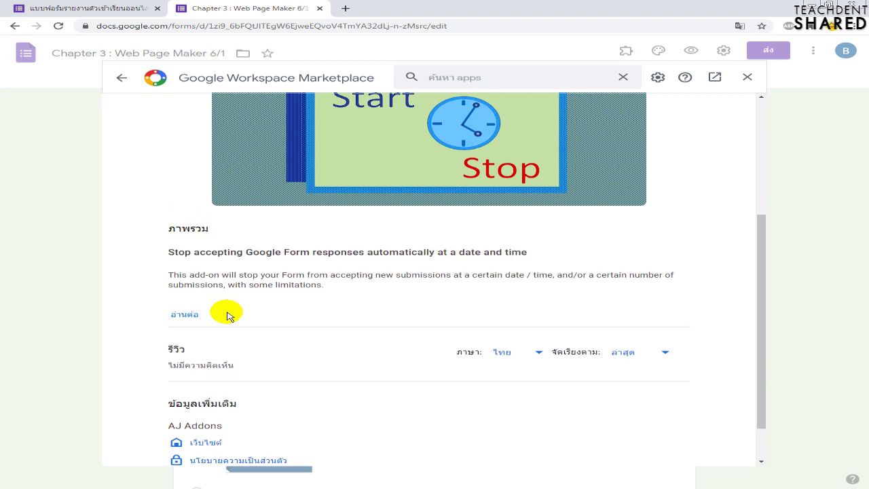
scroll(228, 315, "down", 1)
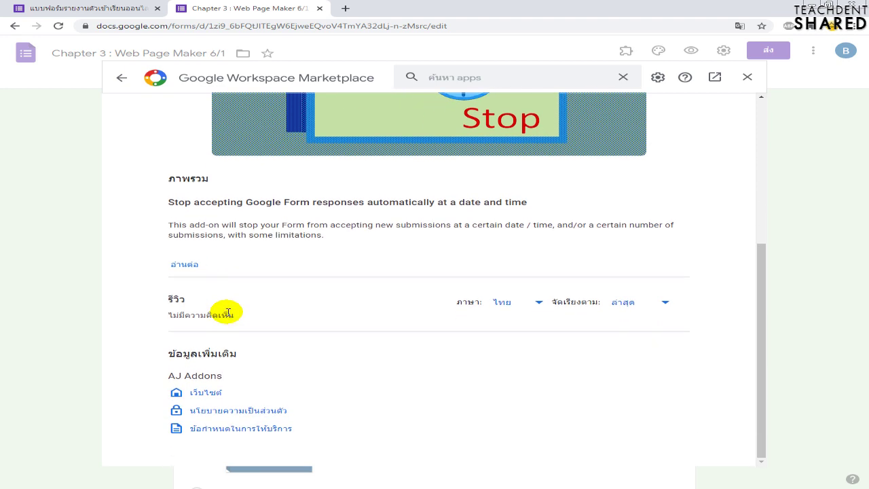
scroll(228, 315, "up", 5)
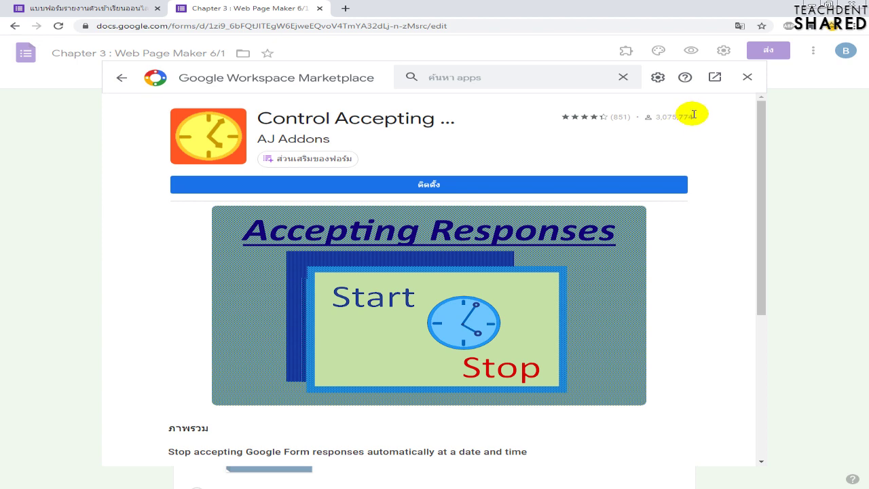
mouse_move(600, 121)
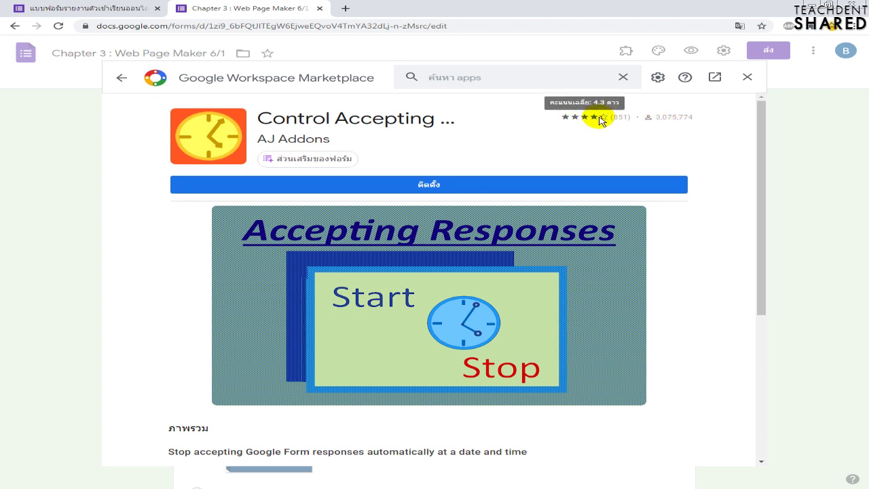
Install the Control Accepting Responses add-on, allow its permissions for the Google account, and close the marketplace
left_click(427, 189)
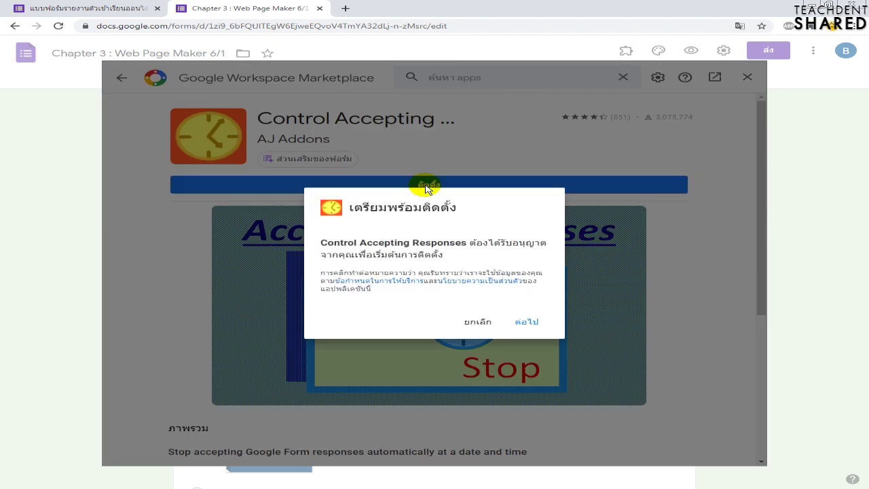
left_click(530, 313)
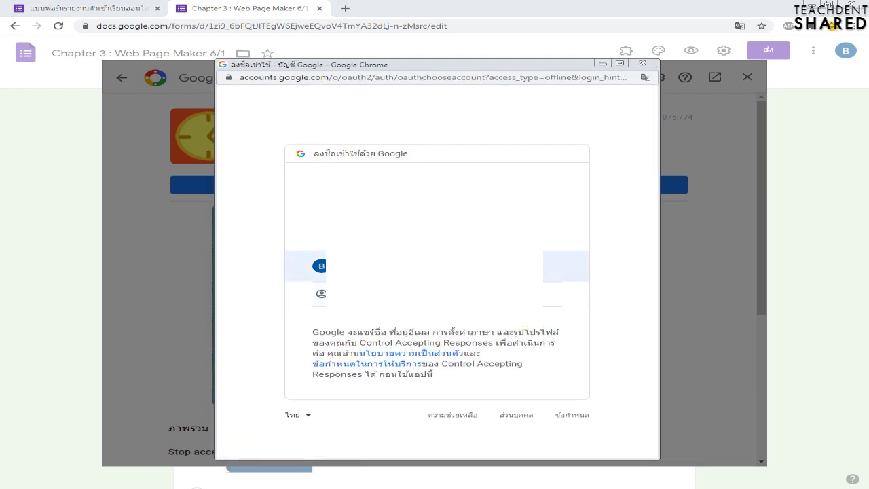
left_click(319, 265)
scroll(467, 293, "down", 5)
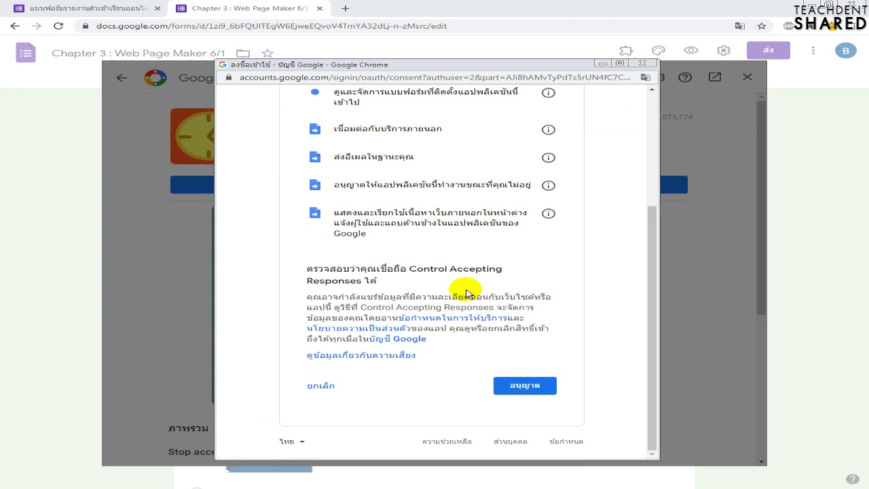
left_click(522, 385)
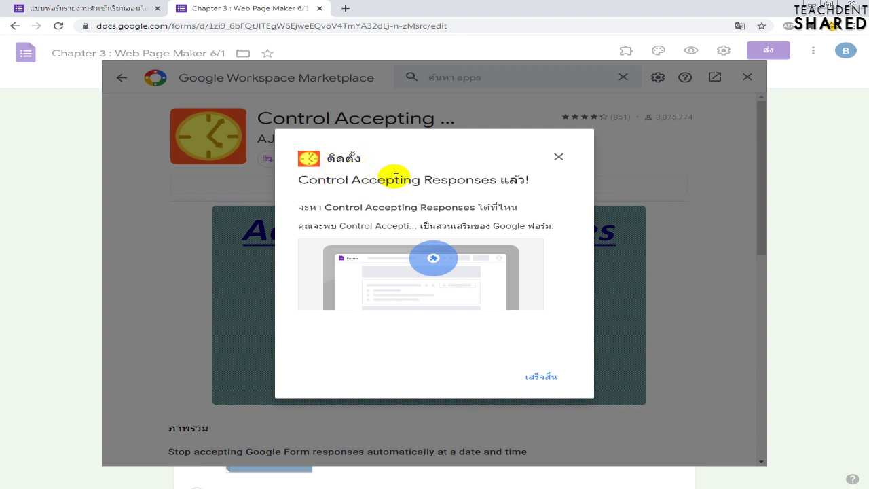
left_click(543, 376)
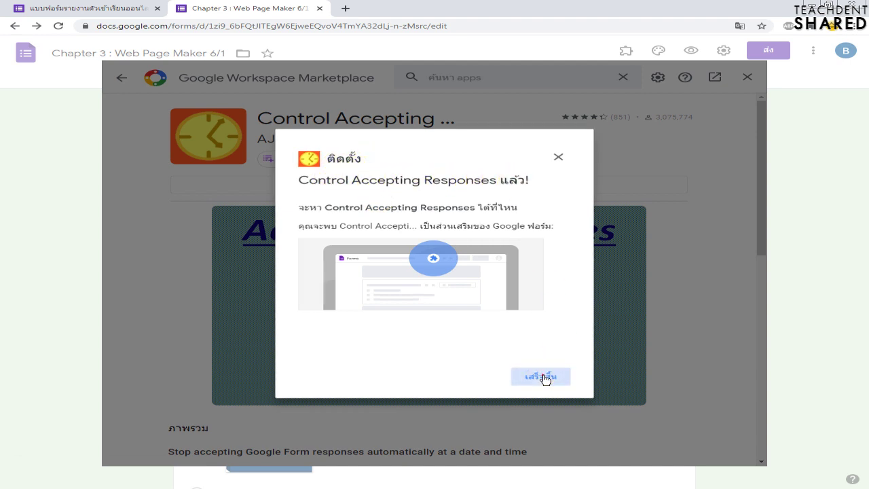
left_click(748, 78)
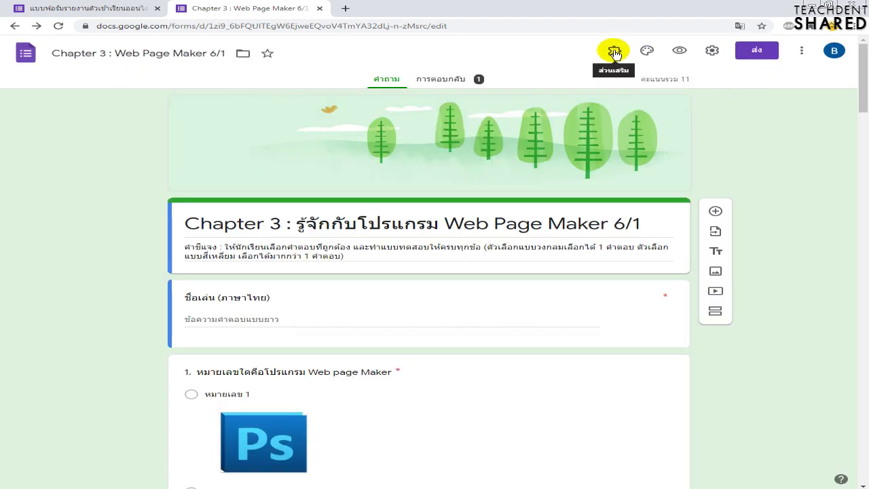
Open the settings of the Control Accepting Responses add-on and dismiss the saved-setting notice
left_click(615, 54)
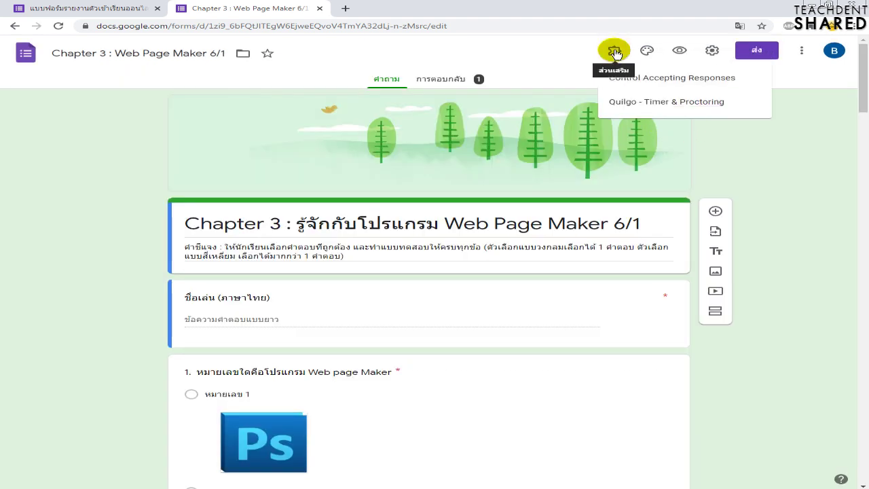
left_click(672, 85)
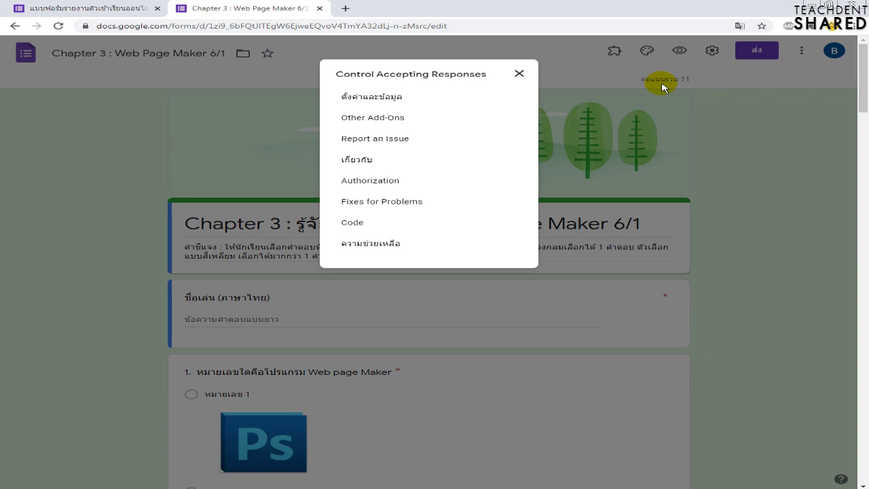
left_click(372, 101)
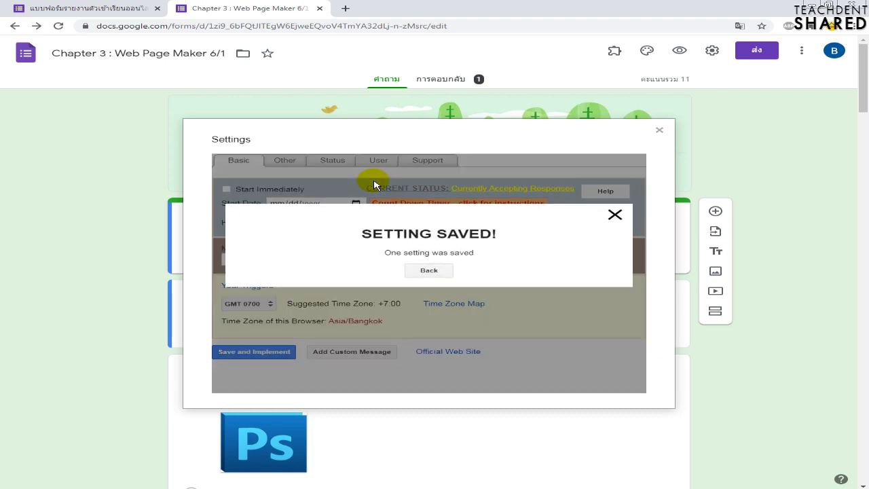
left_click(431, 271)
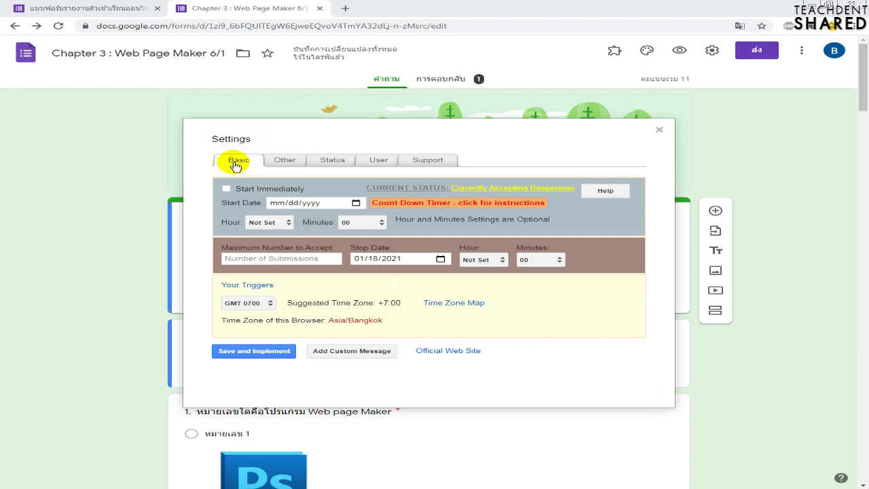
Look through the add-on's Other and Status settings, and return to the Basic settings
left_click(279, 165)
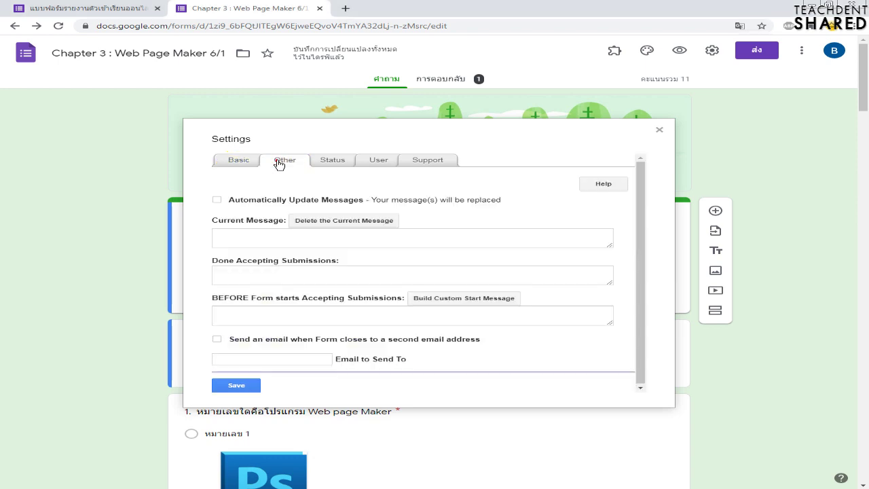
left_click(333, 161)
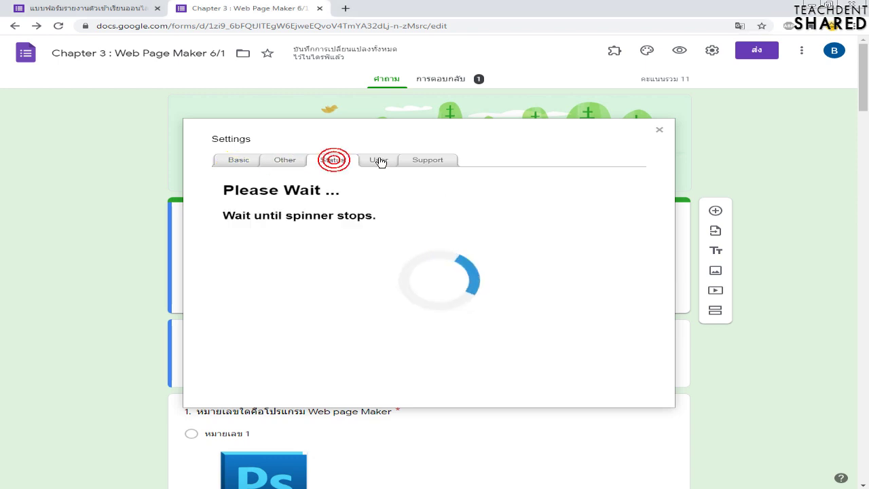
left_click(239, 163)
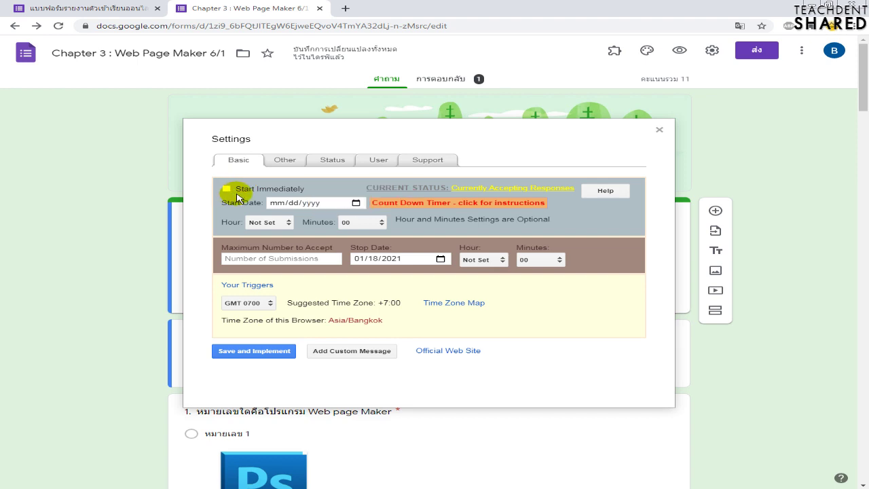
left_click(234, 191)
left_click(230, 191)
left_click(229, 192)
left_click(228, 193)
left_click(228, 193)
left_click(228, 193)
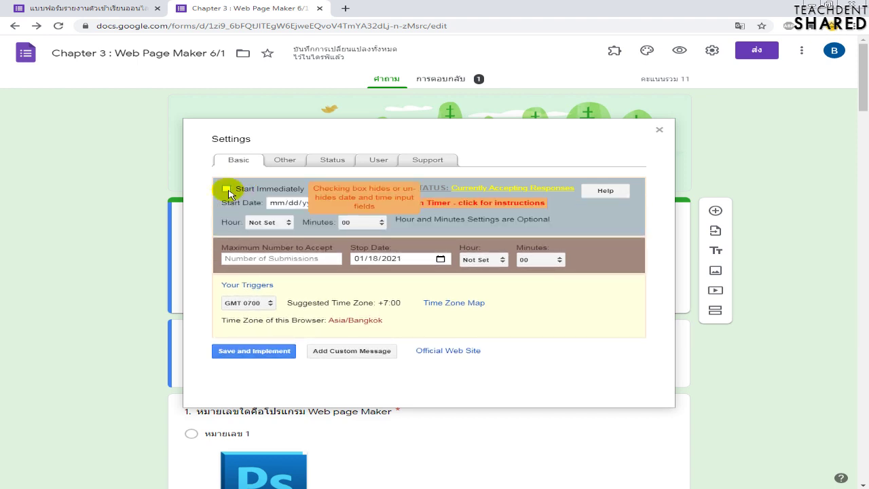
left_click(228, 193)
left_click(228, 193)
left_click(228, 192)
left_click(228, 193)
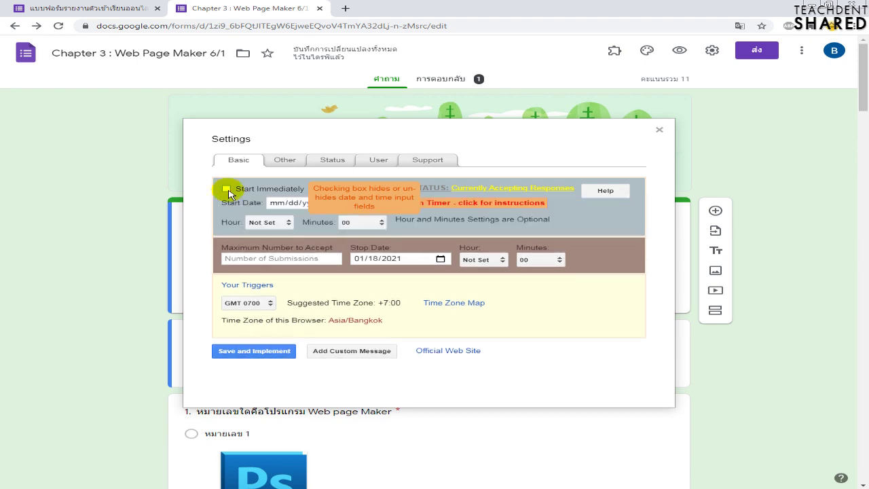
Set the form to start accepting responses on 01/18/2021 at 8 AM and 30 minutes
left_click(281, 203)
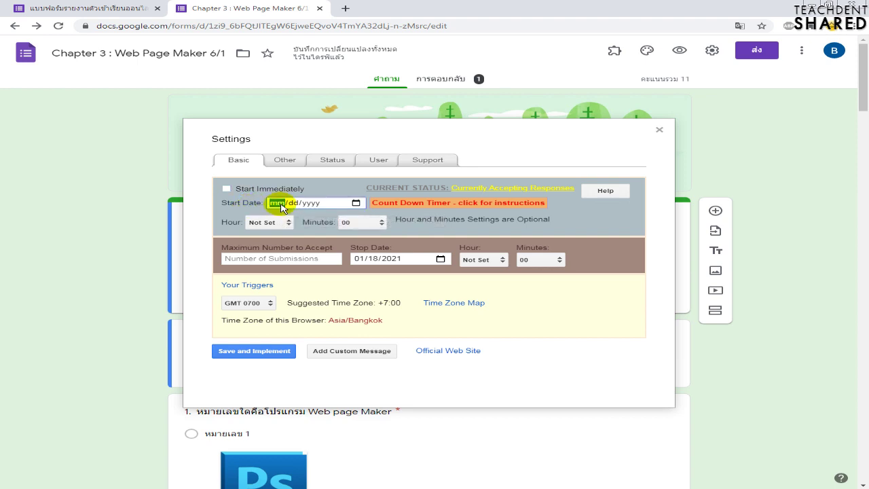
left_click(356, 204)
left_click(306, 294)
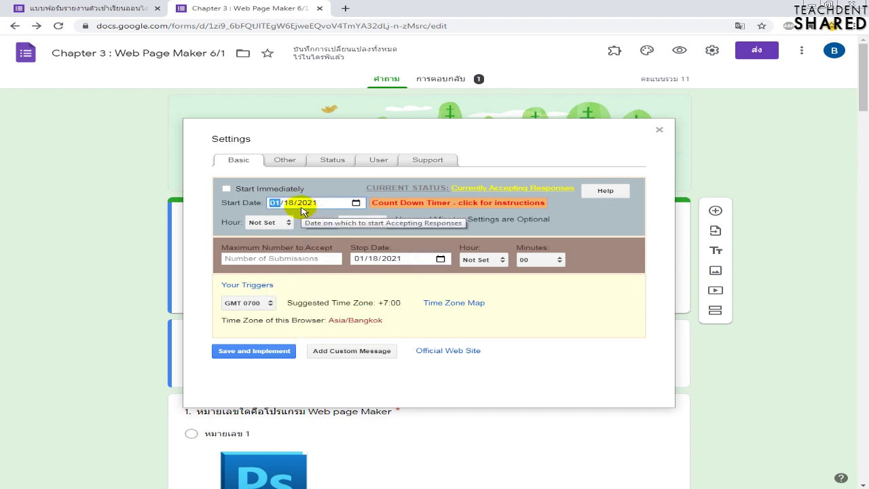
left_click(275, 222)
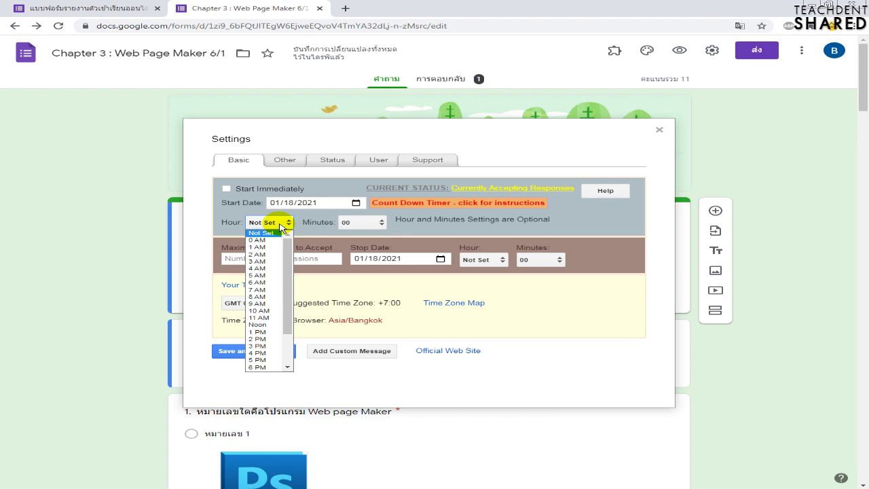
left_click(261, 297)
left_click(359, 222)
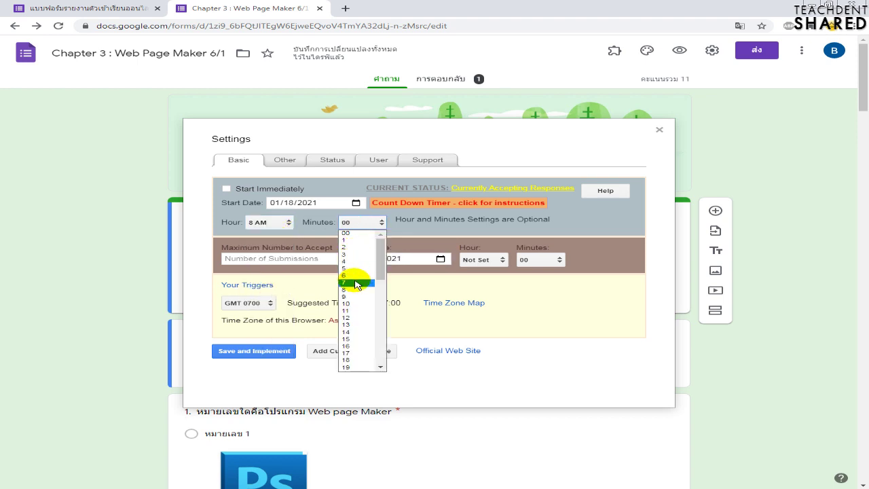
scroll(351, 346, "down", 3)
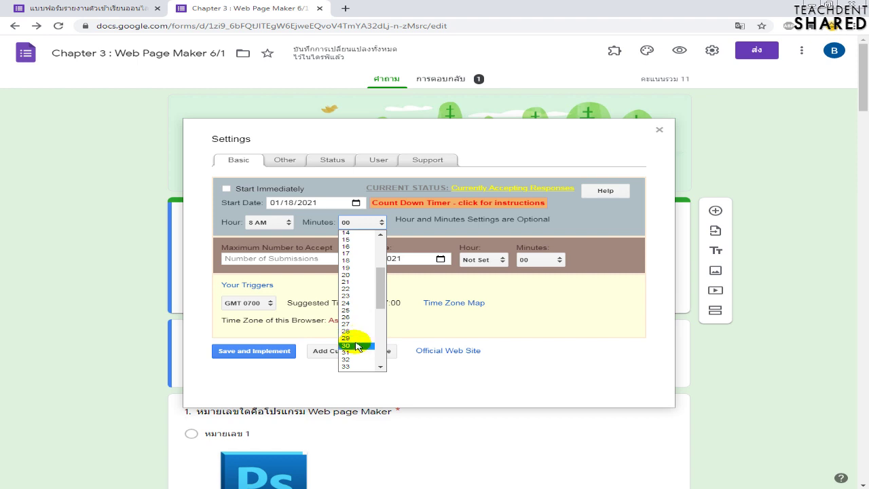
left_click(353, 344)
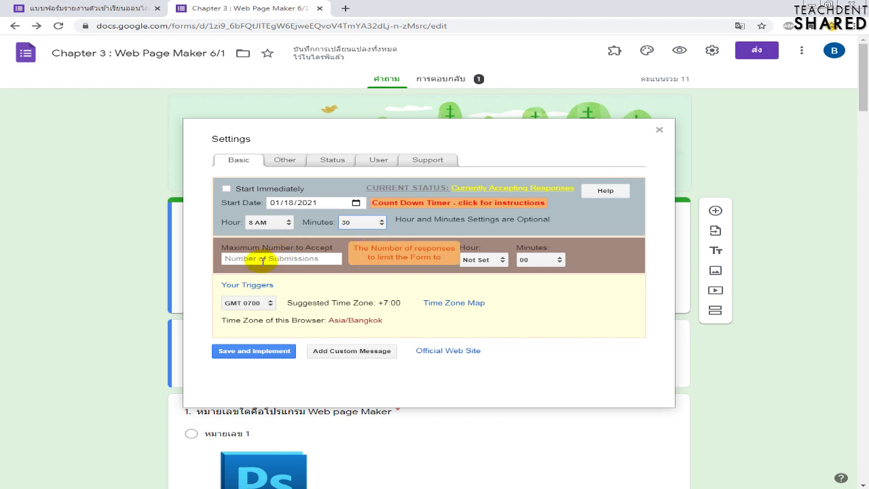
Limit the form to a maximum of 30 responses and set the stop hour to 9 AM
left_click(263, 258)
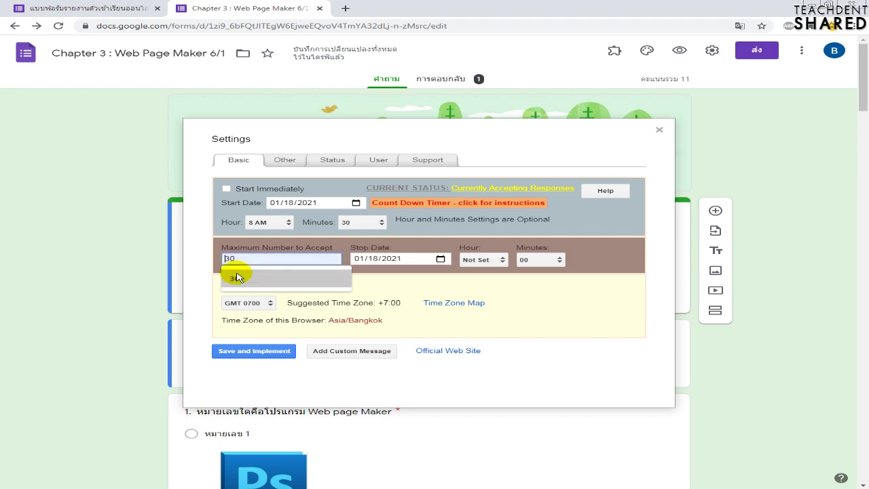
left_click(235, 278)
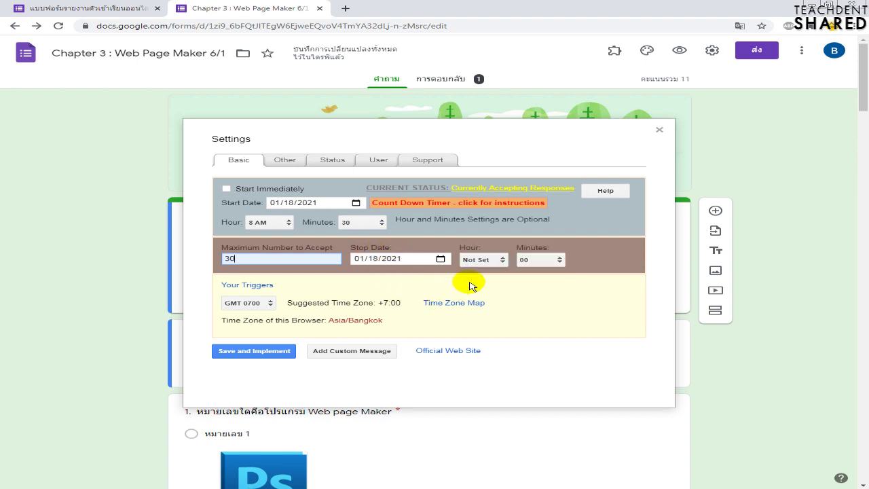
left_click(493, 260)
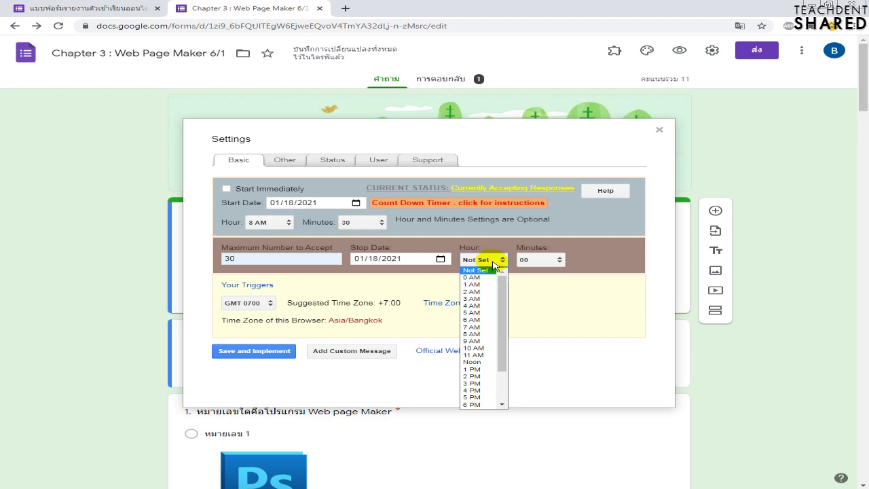
scroll(494, 311, "down", 2)
left_click(487, 299)
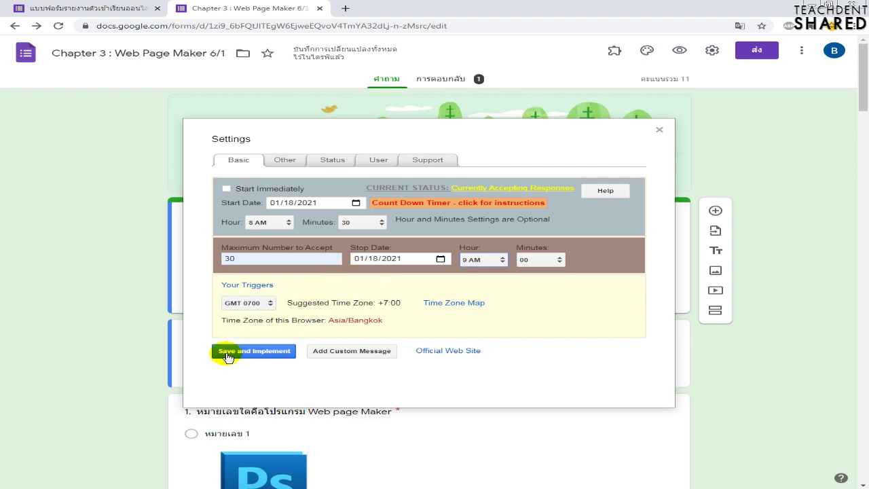
Save and implement the response schedule, read through and dismiss the notice, and close the add-on settings
left_click(264, 354)
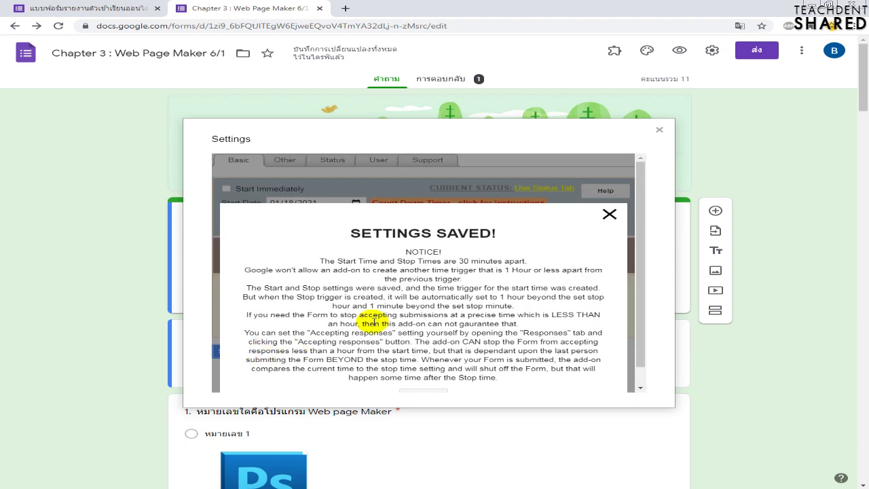
scroll(448, 302, "down", 1)
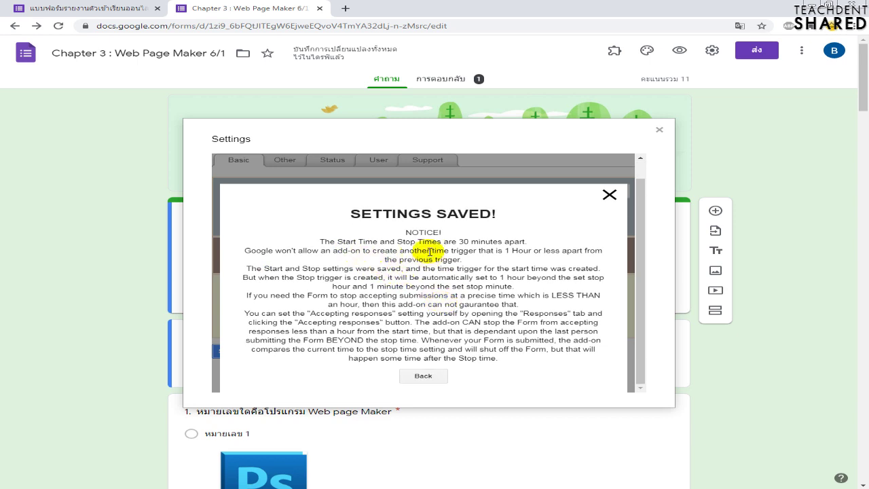
left_click(610, 196)
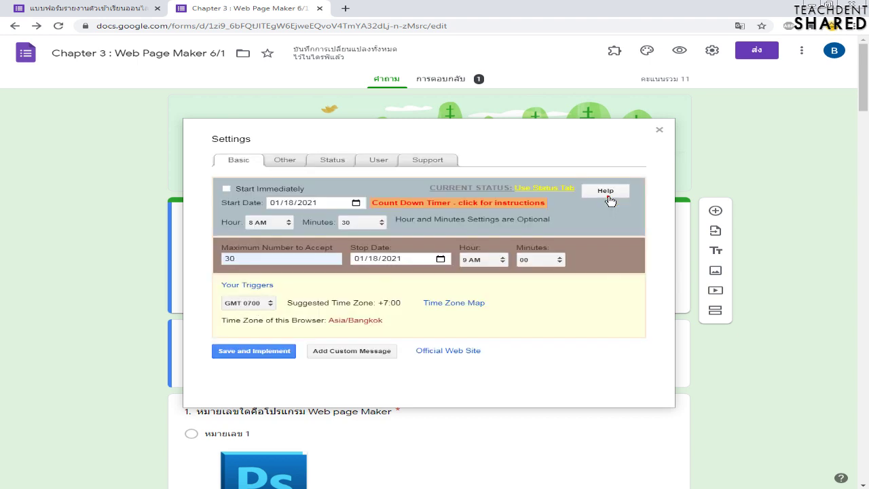
left_click(660, 131)
left_click(663, 137)
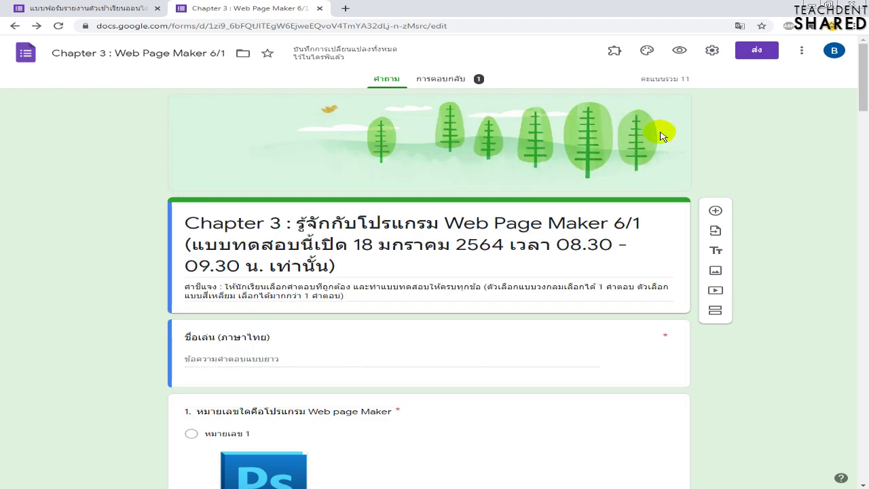
Copy the shortened link of the Chapter 3 form and open it in Firefox
left_click(756, 53)
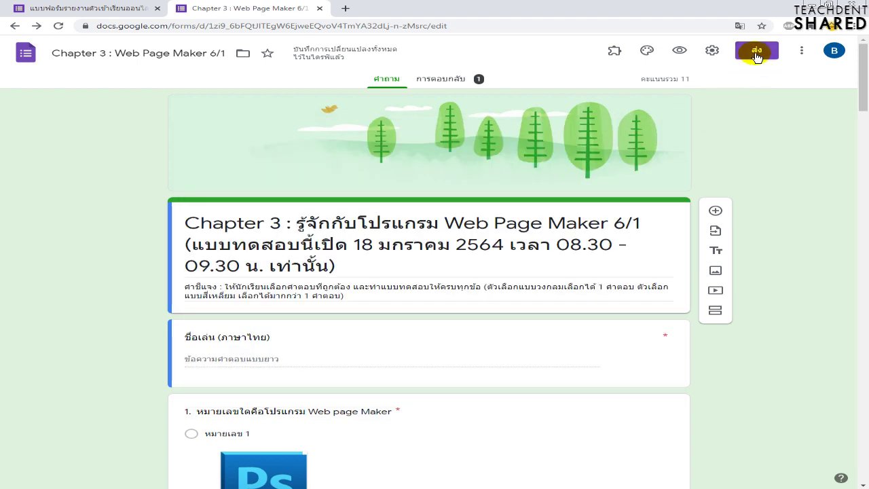
left_click(370, 125)
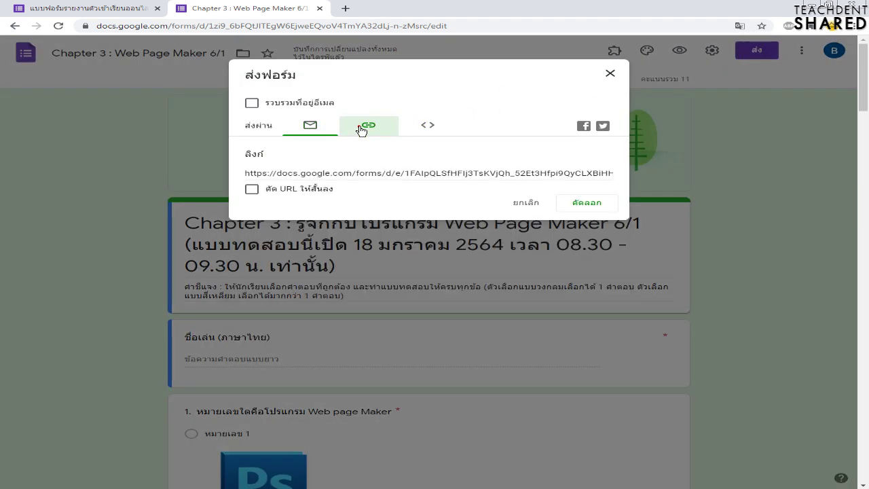
left_click(252, 189)
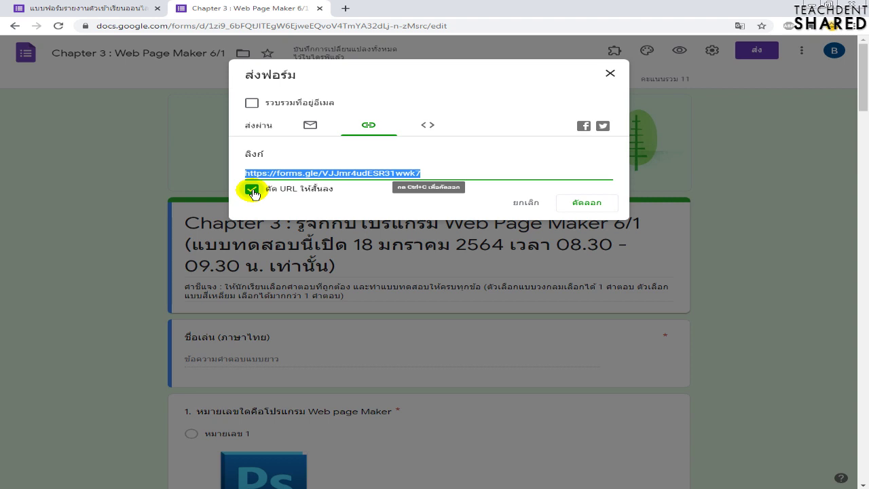
left_click(583, 203)
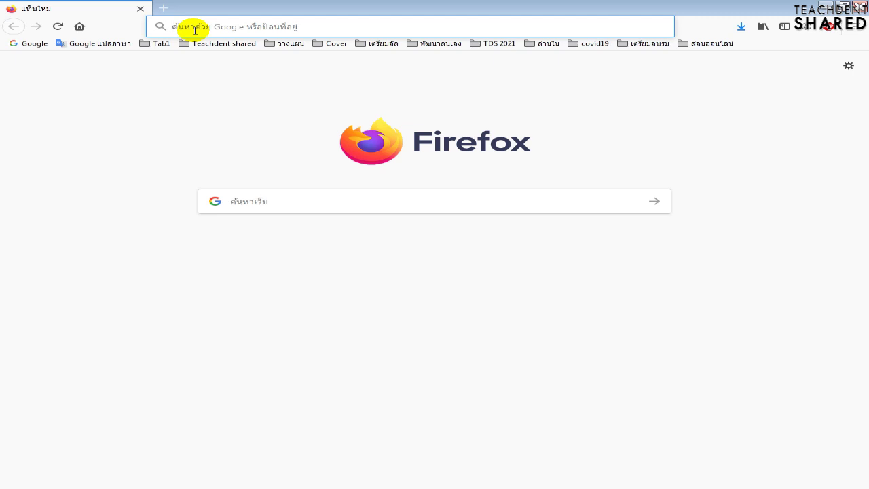
key("ctrl+v")
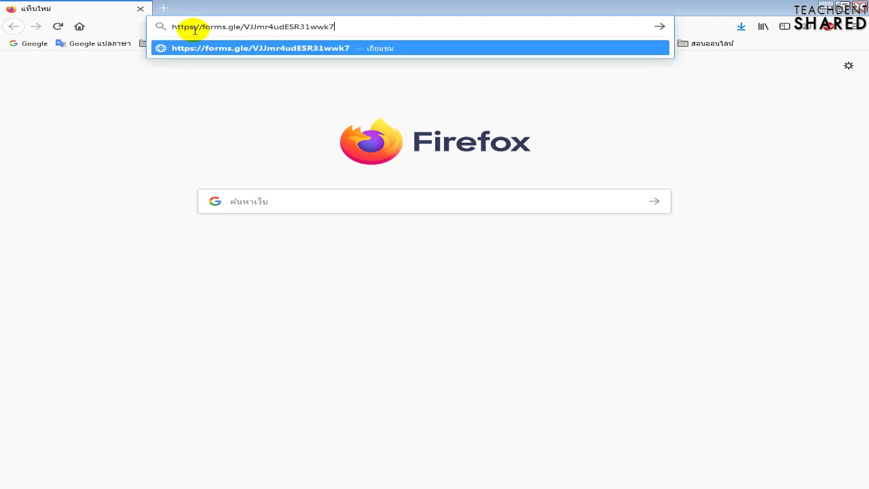
key("Return")
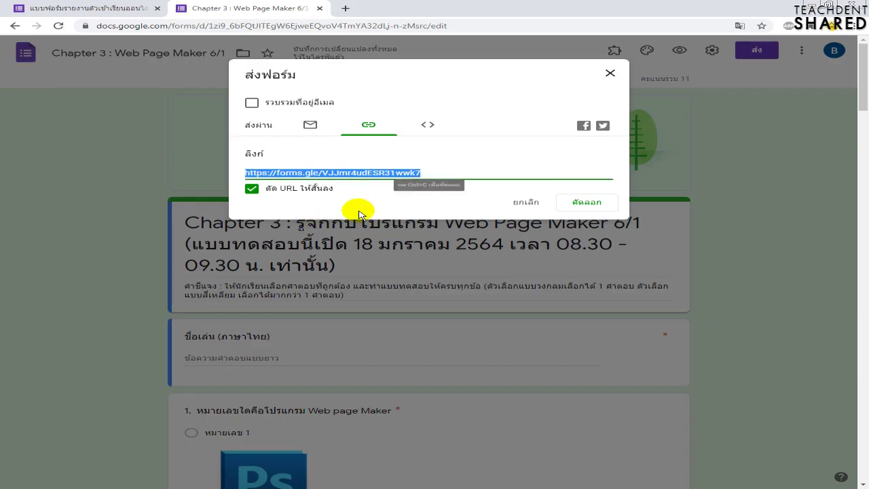
Close the send dialog in Chrome and change the end time in the form title to 09.00
left_click(505, 203)
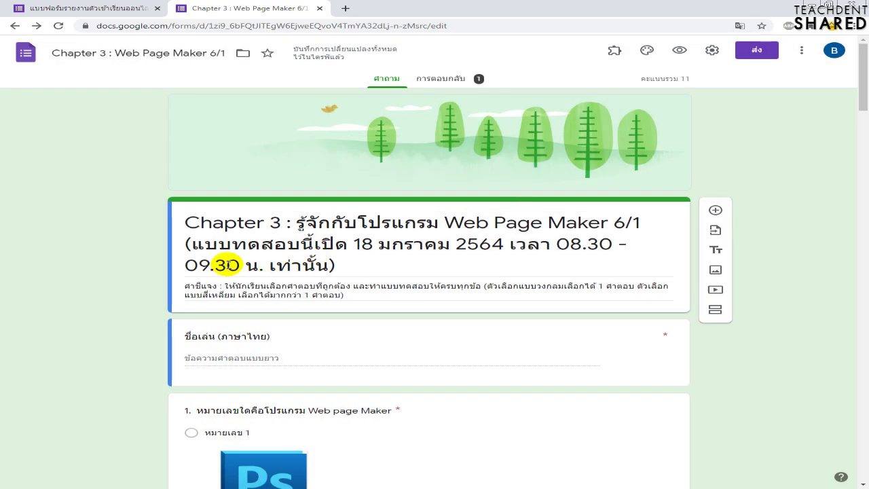
triple_click(228, 265)
left_click(227, 265)
key("BackSpace")
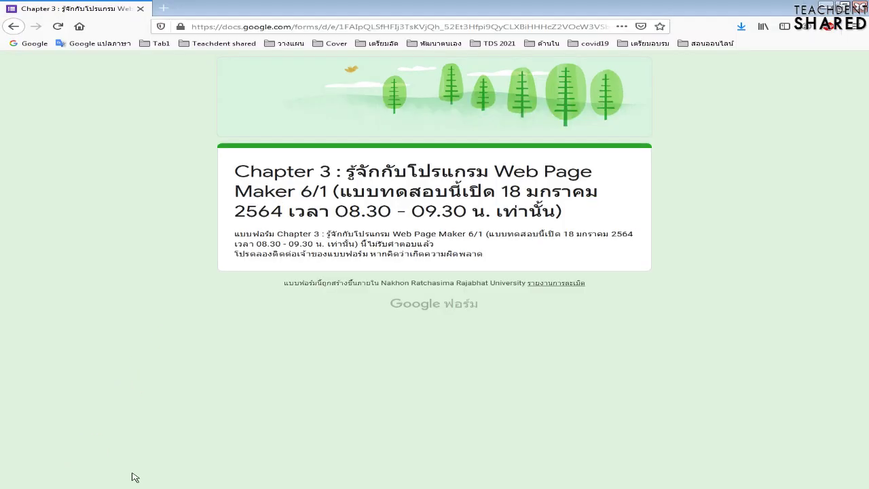
Reload the respondent view in Firefox, check the M.3/5 online attendance form in Chrome, and return to the Chapter 3 form
key("F5")
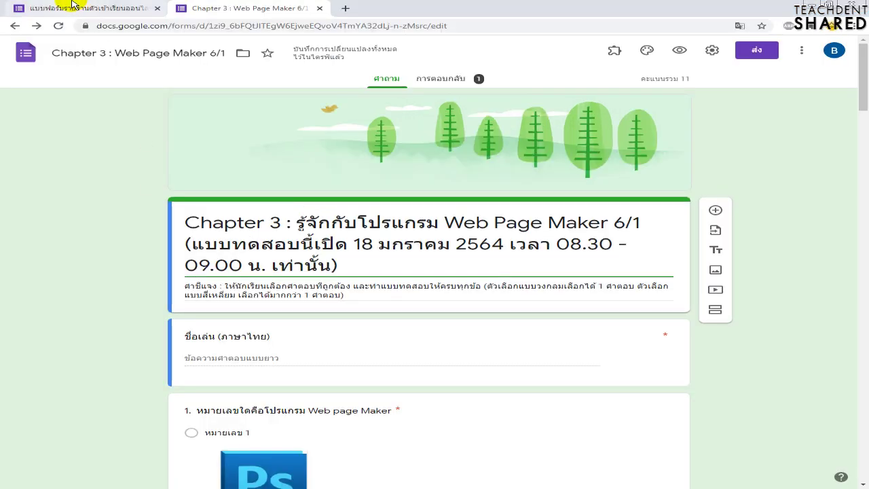
left_click(74, 9)
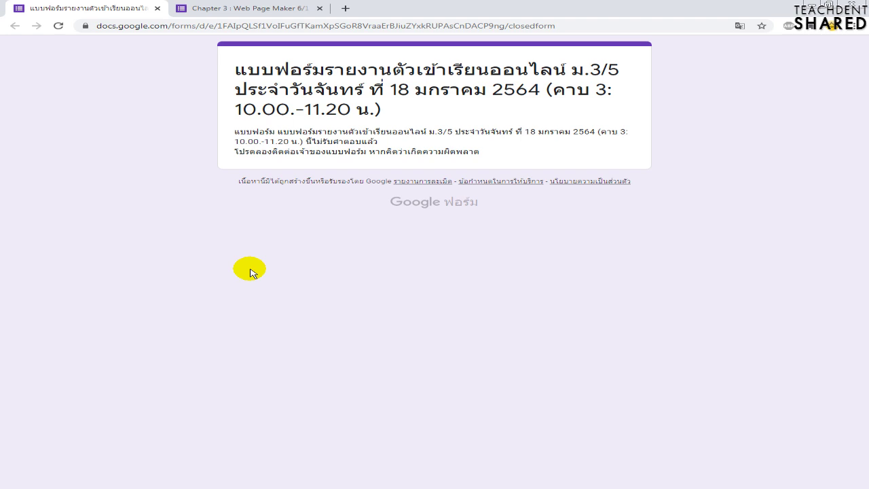
left_click(234, 7)
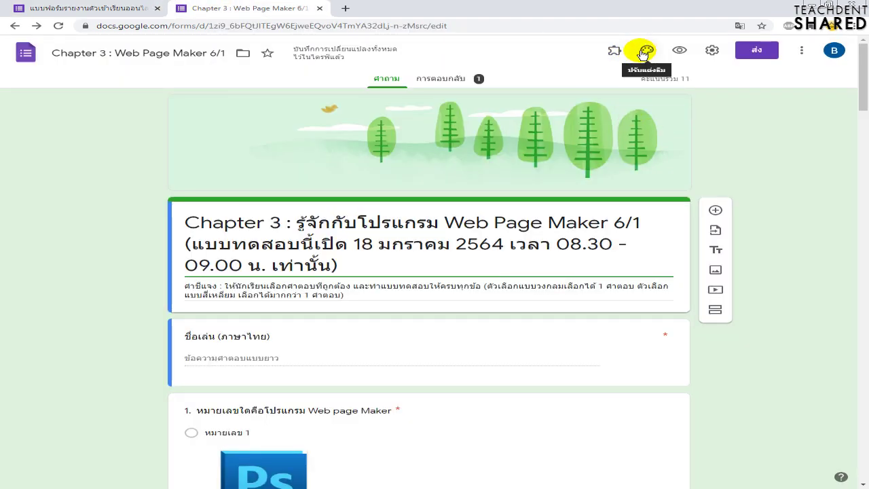
Reopen the Control Accepting Responses add-on's settings for the Chapter 3 form
left_click(615, 51)
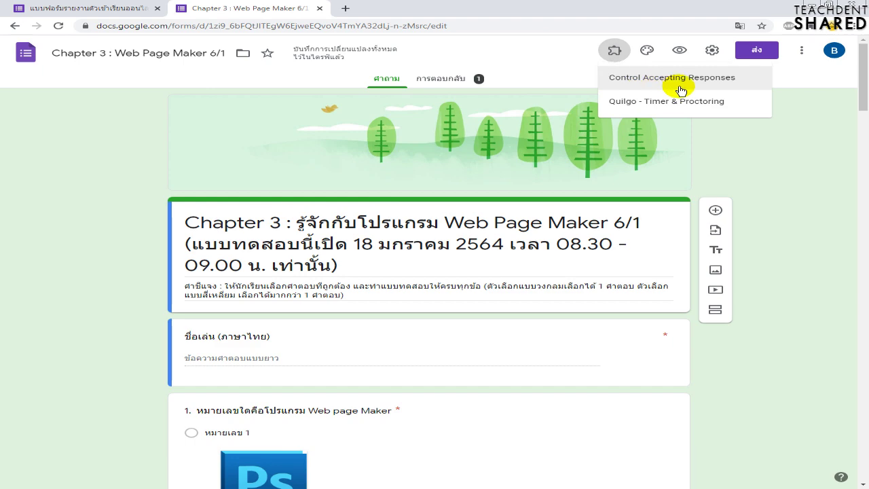
left_click(681, 89)
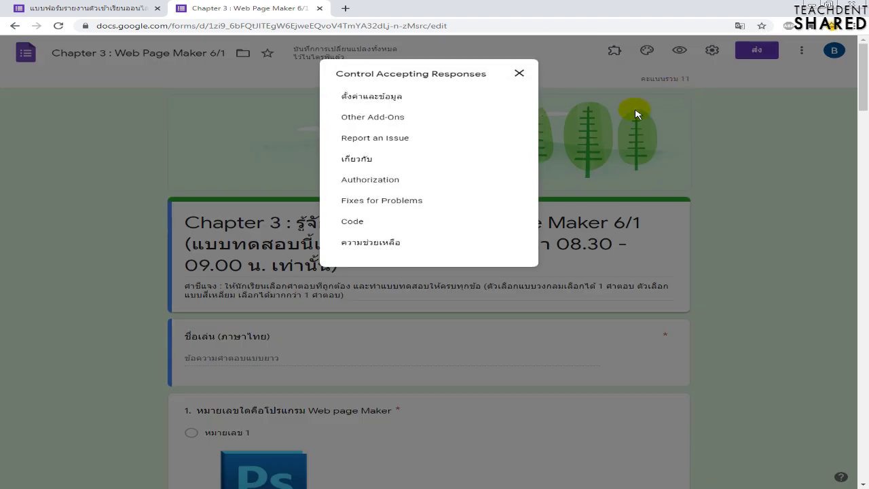
left_click(397, 98)
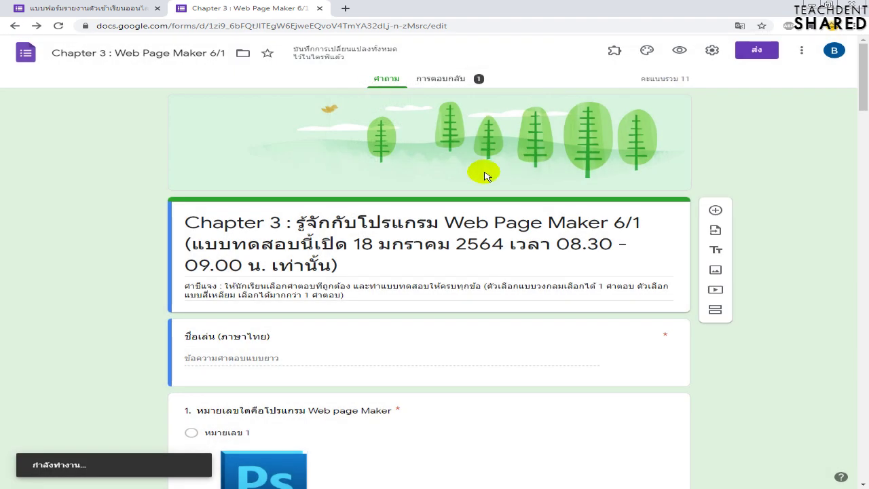